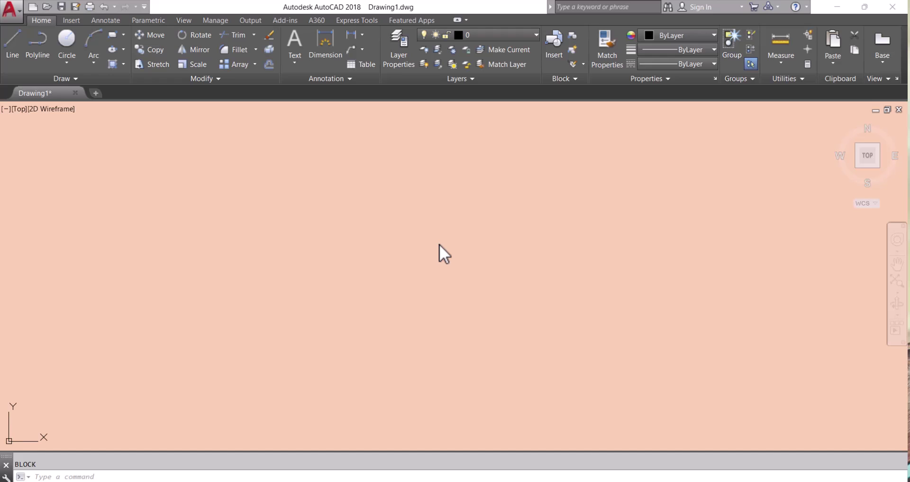
- Cancel the unfinished block command and stray selection, then enter REC for a rectangle
key(Escape)
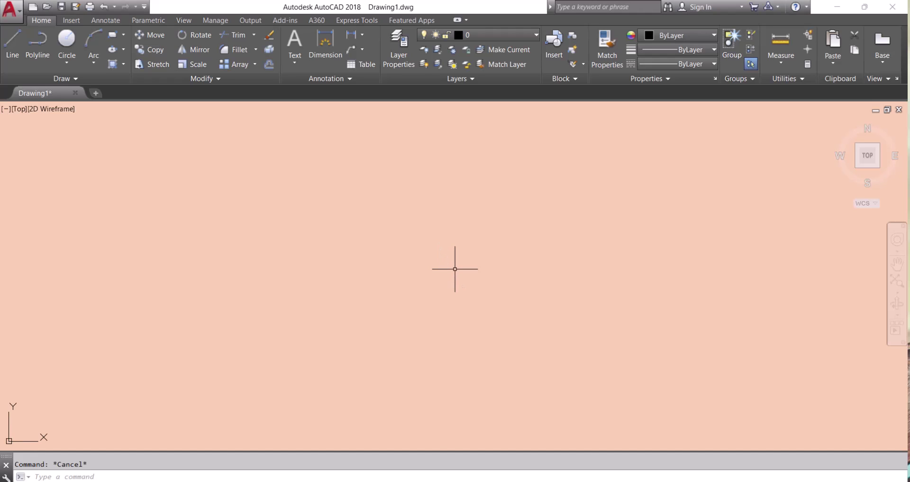
text(rec)
click(303, 216)
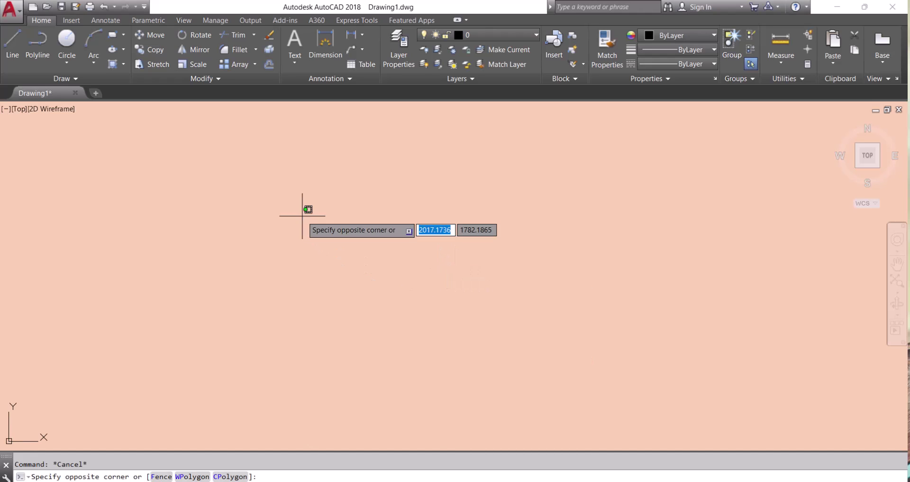
click(538, 332)
key(Escape)
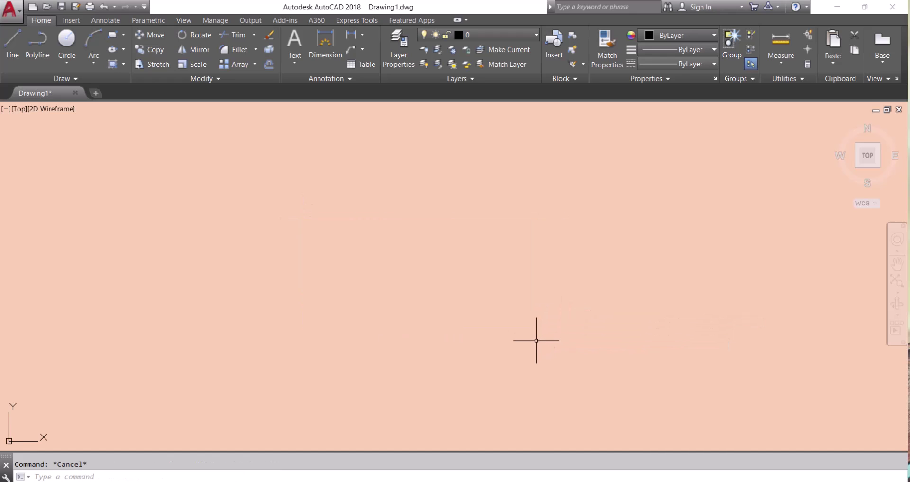
text(rec)
- Draw a rectangle by picking two opposite corners near the drawing centre
key(Return)
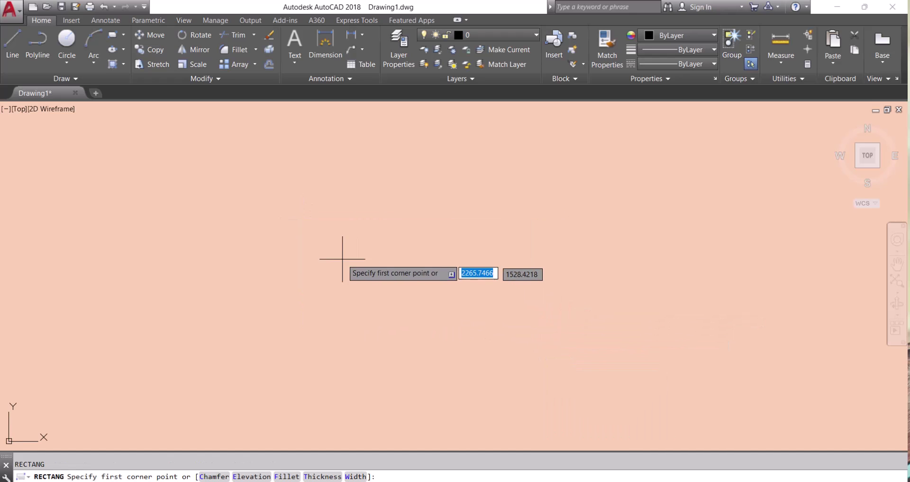
click(300, 235)
click(529, 337)
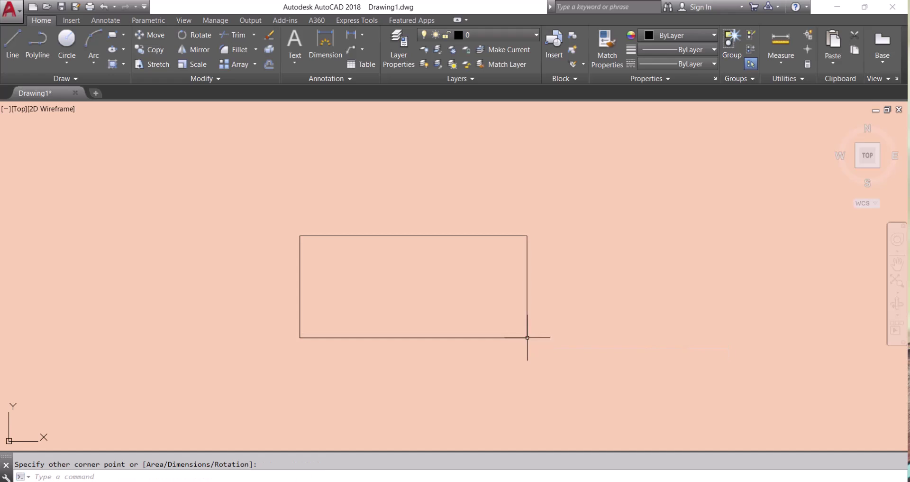
scroll(521, 347, up, 2)
key(Escape)
- Draw both corner-to-corner diagonals across the rectangle with LINE
text(l)
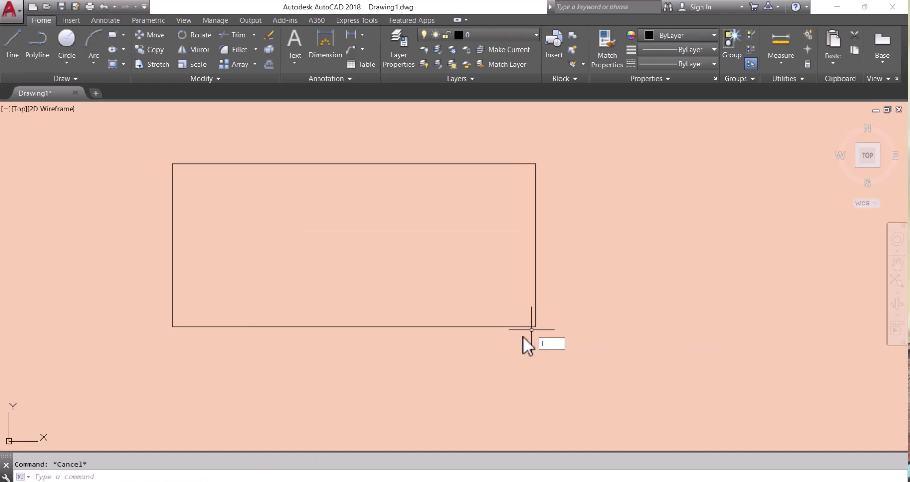
key(Escape)
text(l)
key(Return)
click(534, 323)
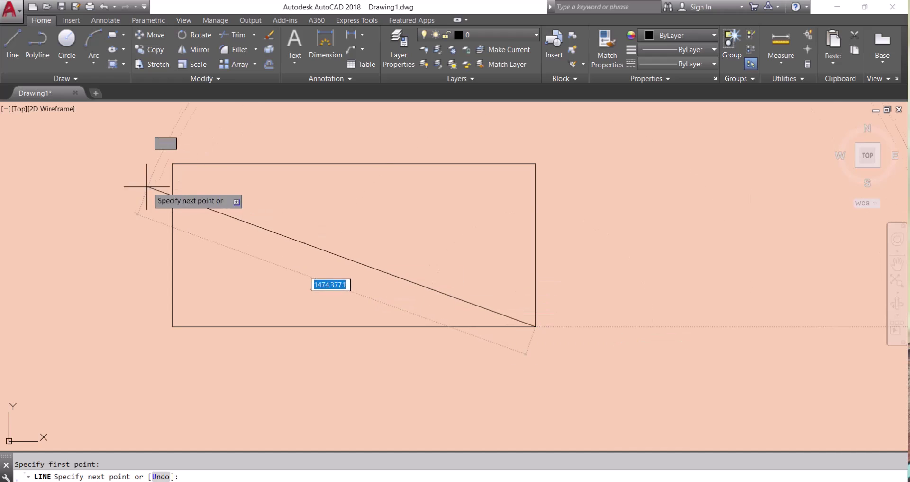
click(172, 165)
key(Escape)
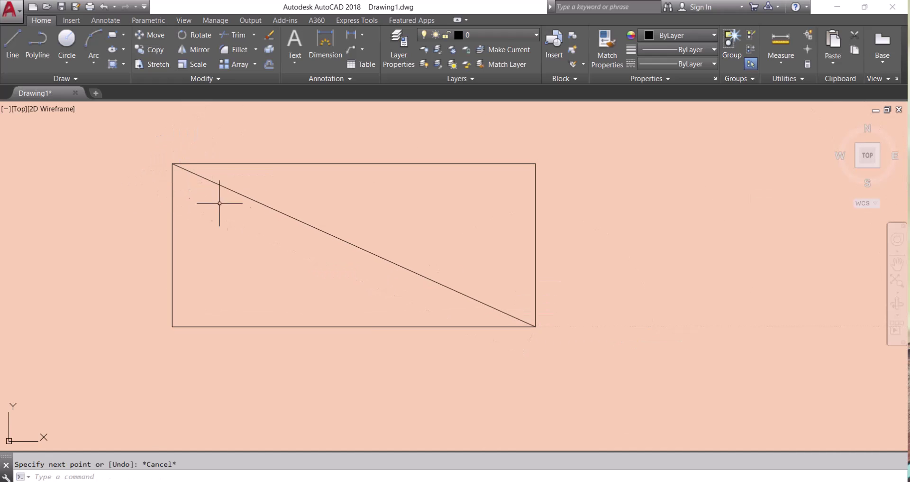
key(Return)
click(173, 326)
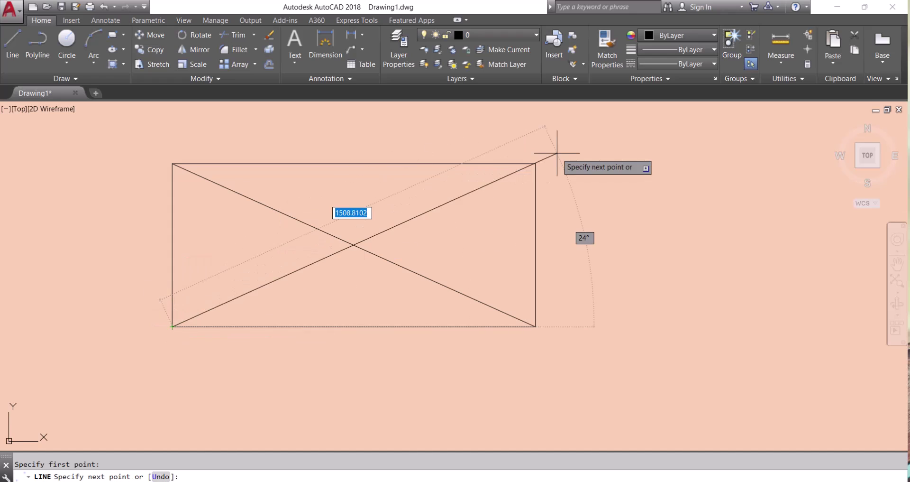
click(535, 163)
key(Escape)
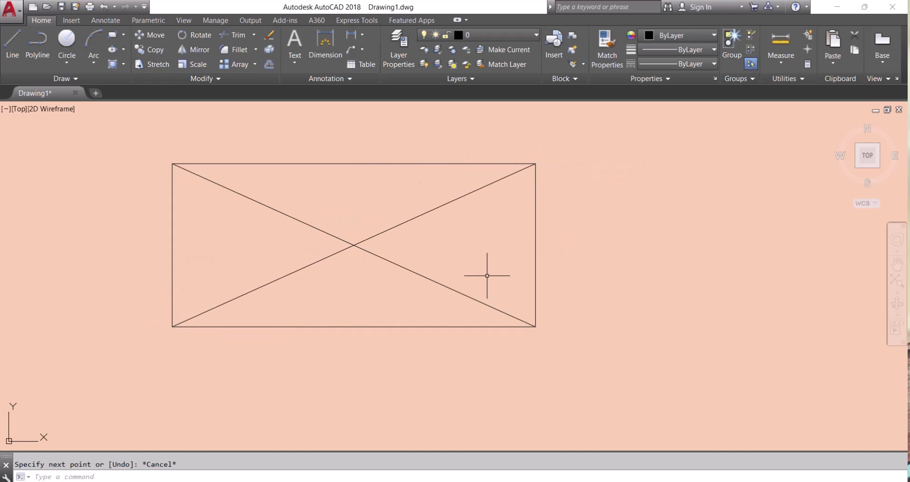
- Draw a vertical line joining the rectangle's top and bottom edge midpoints
key(Return)
click(354, 164)
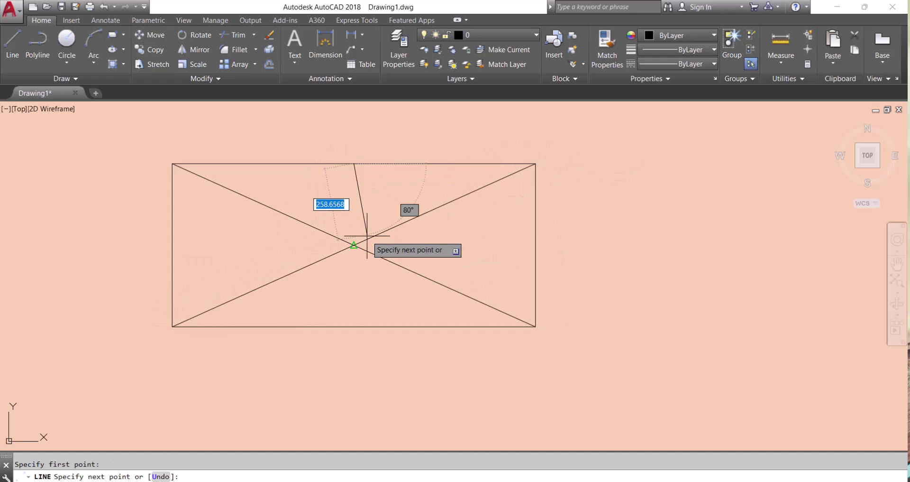
click(353, 326)
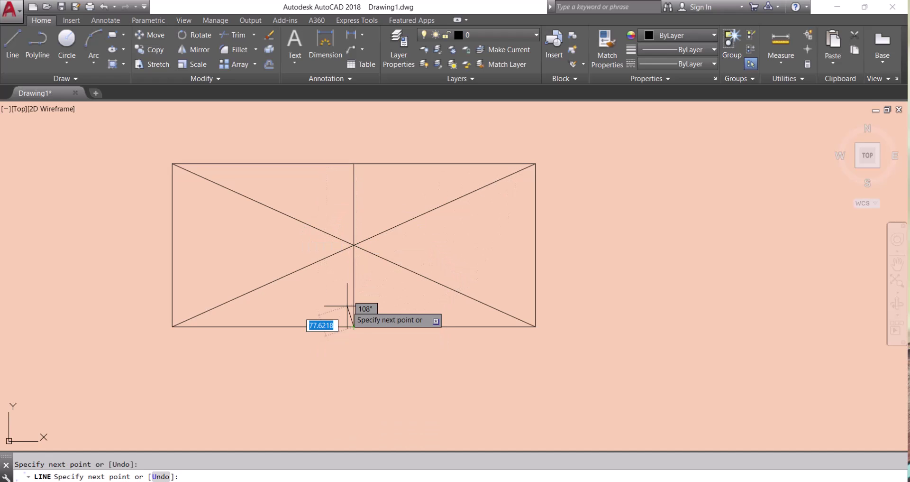
scroll(349, 305, down, 2)
key(Escape)
- Copy the whole crossed rectangle horizontally to the right of the original
text(co)
key(Return)
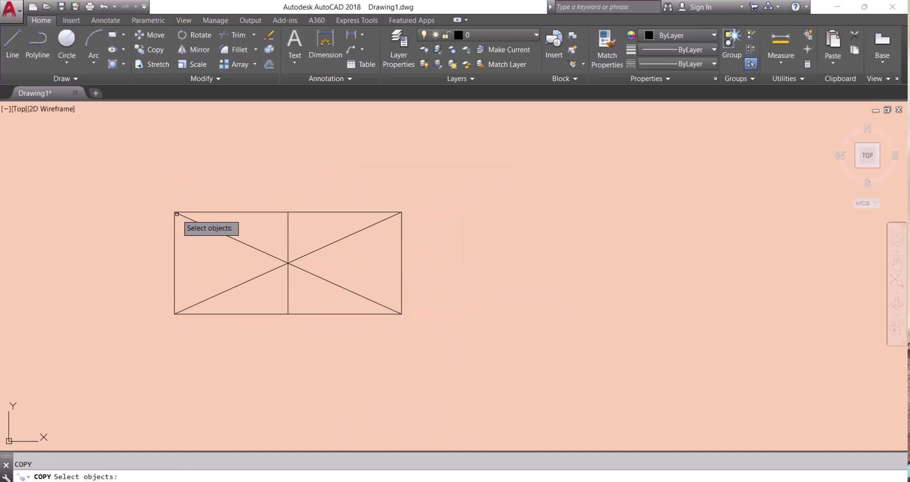
click(118, 177)
click(587, 414)
key(Return)
click(387, 373)
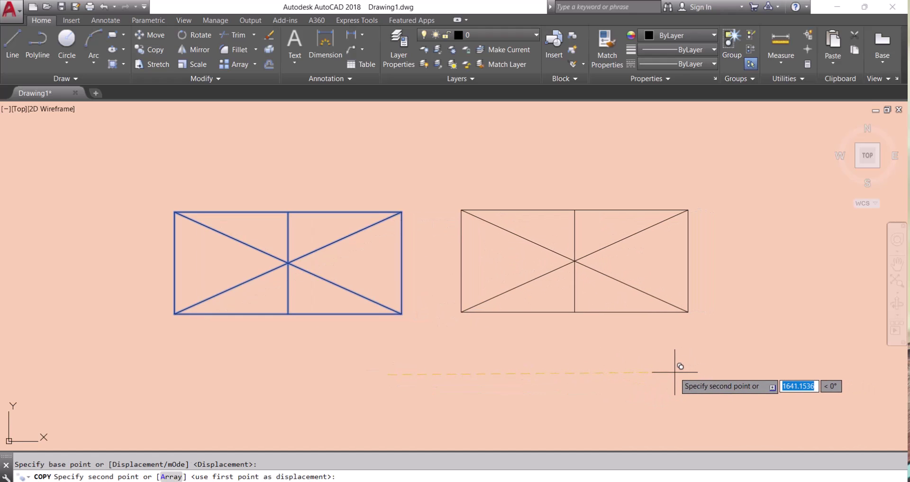
click(682, 373)
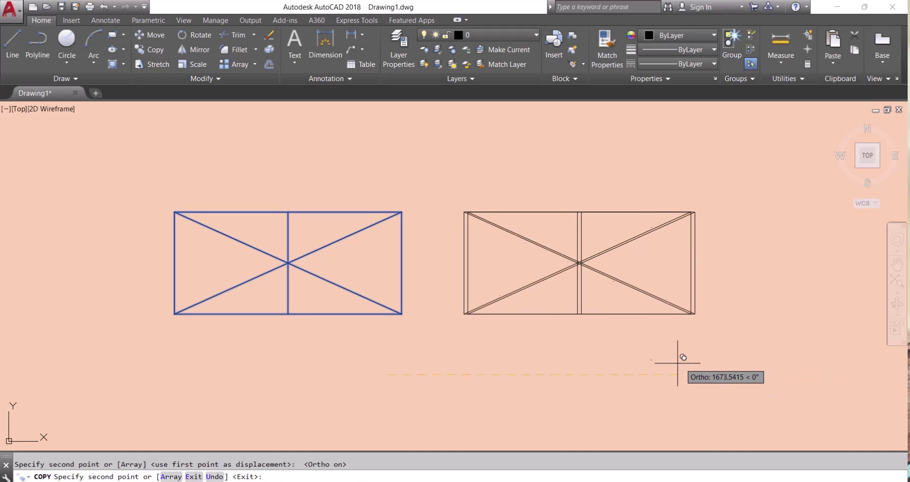
key(Escape)
scroll(640, 317, up, 2)
- Draw a circle of radius about 86 centred on the copy's diagonal crossing
text(c)
key(Return)
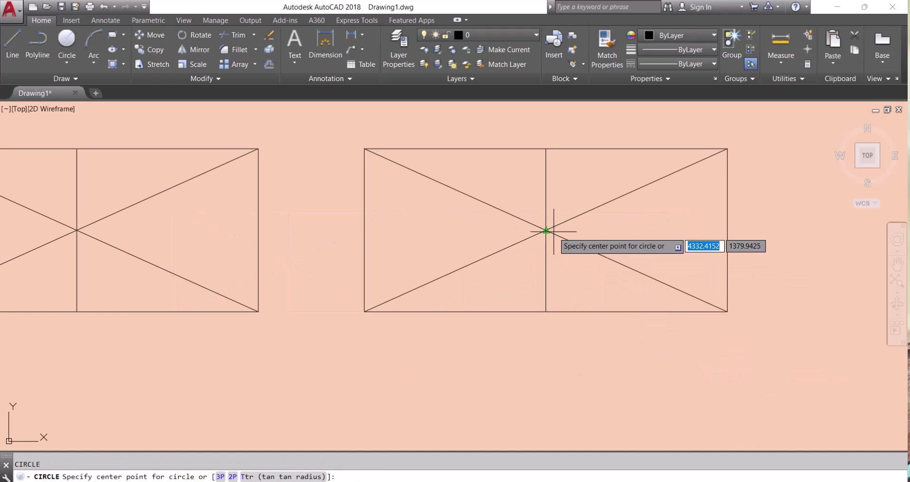
click(546, 230)
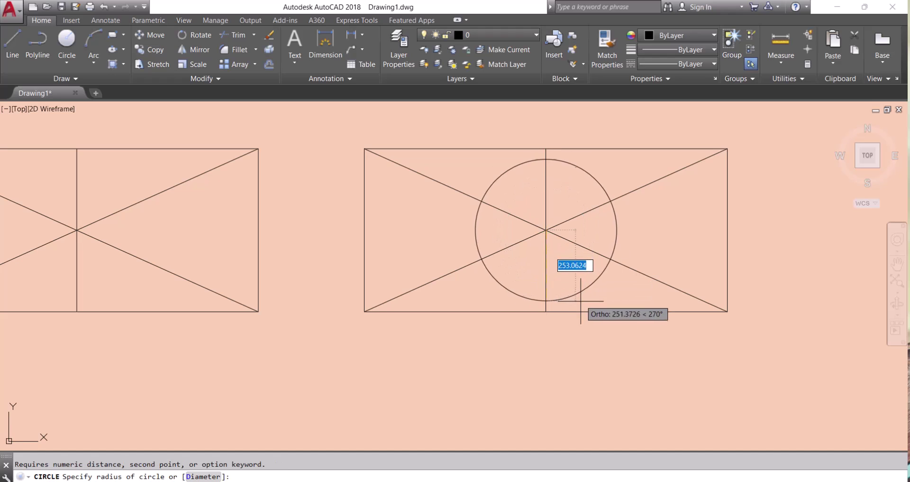
key(Escape)
text(c)
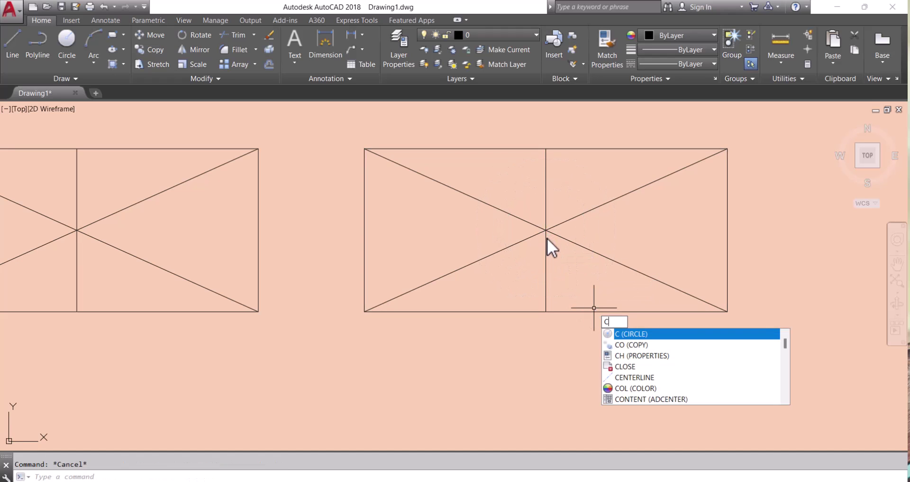
key(Return)
click(547, 230)
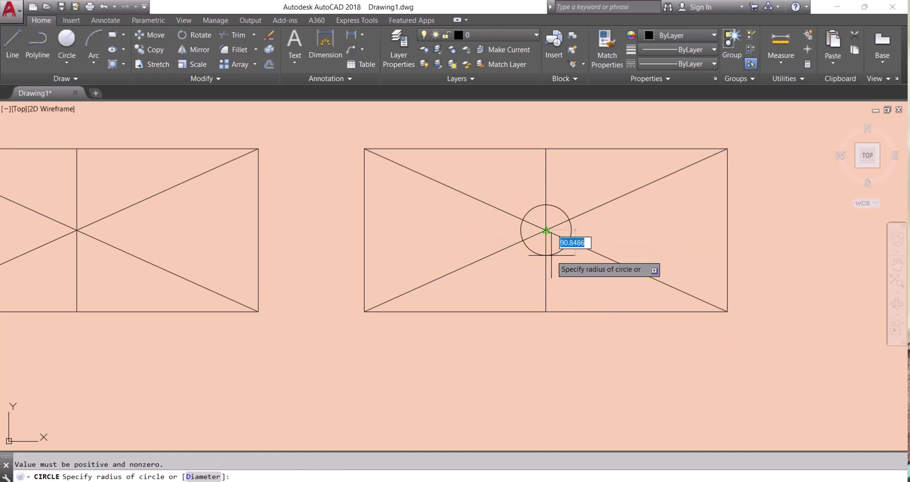
click(562, 268)
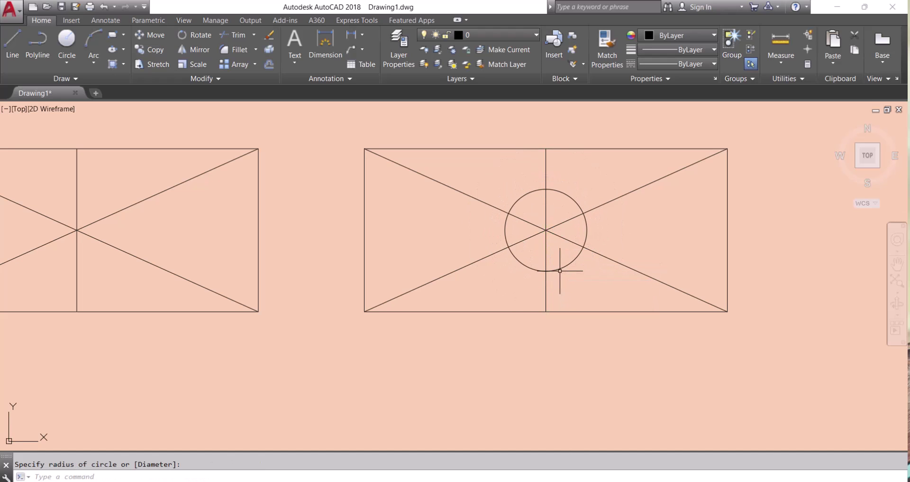
key(Escape)
- Use ERASE on the copy's vertical middle line and outer rectangle
text(e)
key(Return)
click(575, 177)
click(536, 151)
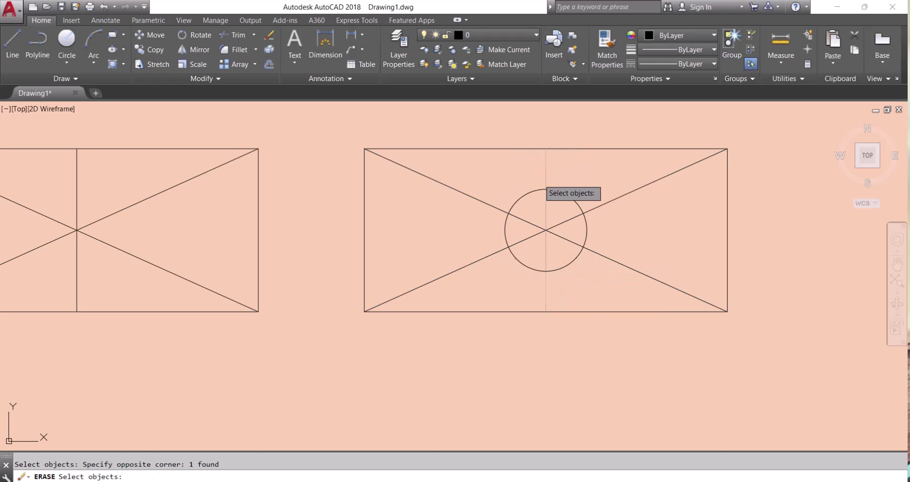
click(506, 156)
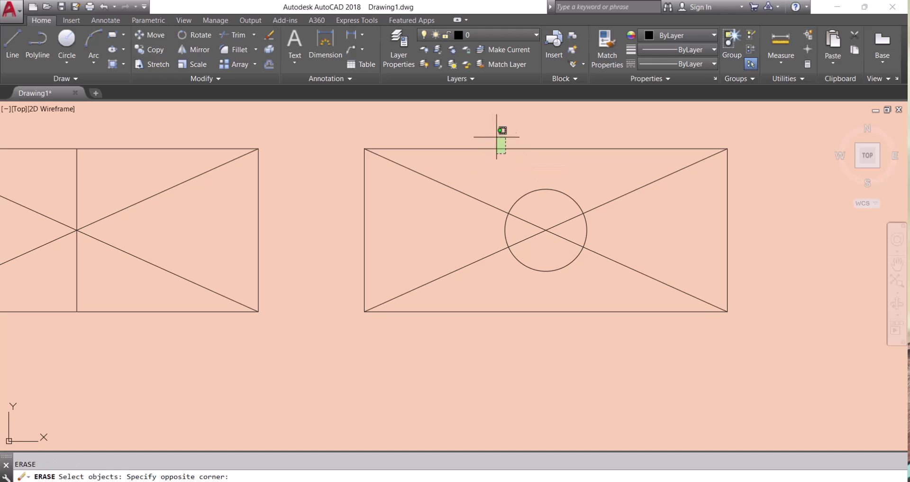
click(495, 134)
key(Escape)
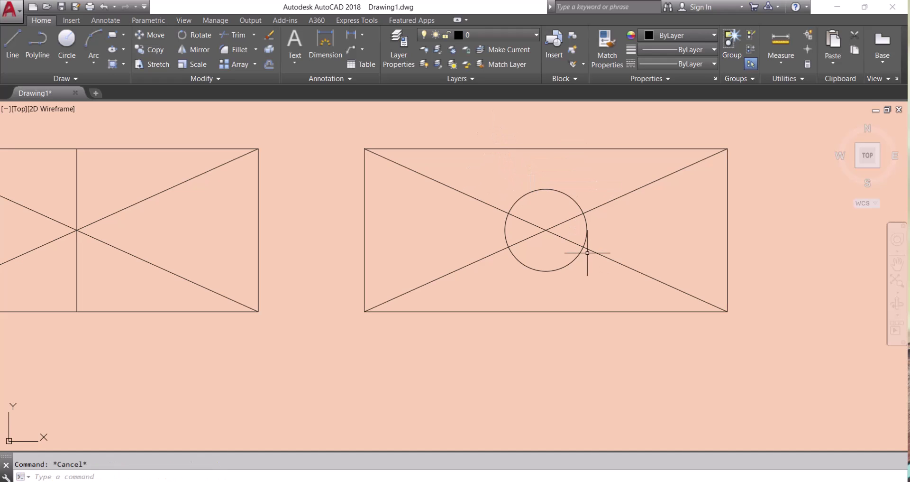
- Trim away the right rectangle's top and bottom edges to leave a bow-tie
text(tr)
key(Return)
key(Return)
click(506, 162)
click(504, 137)
click(516, 299)
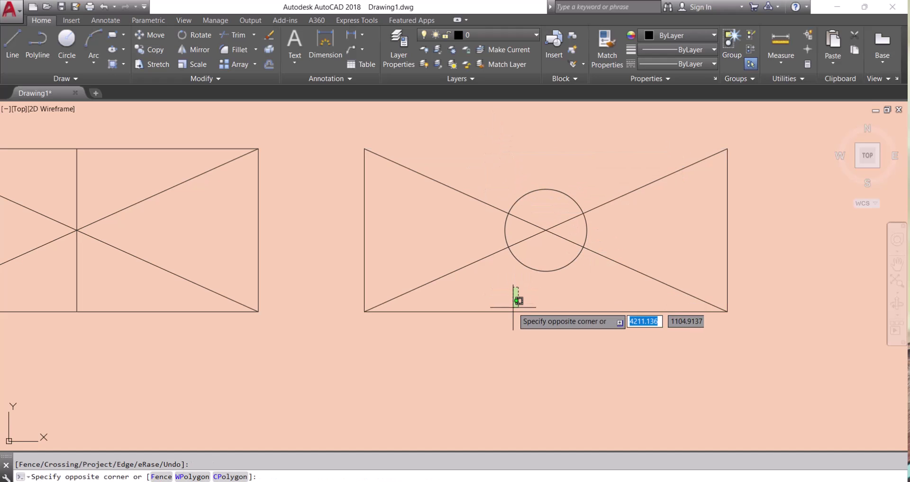
key(Escape)
key(Return)
key(Return)
click(528, 298)
click(514, 327)
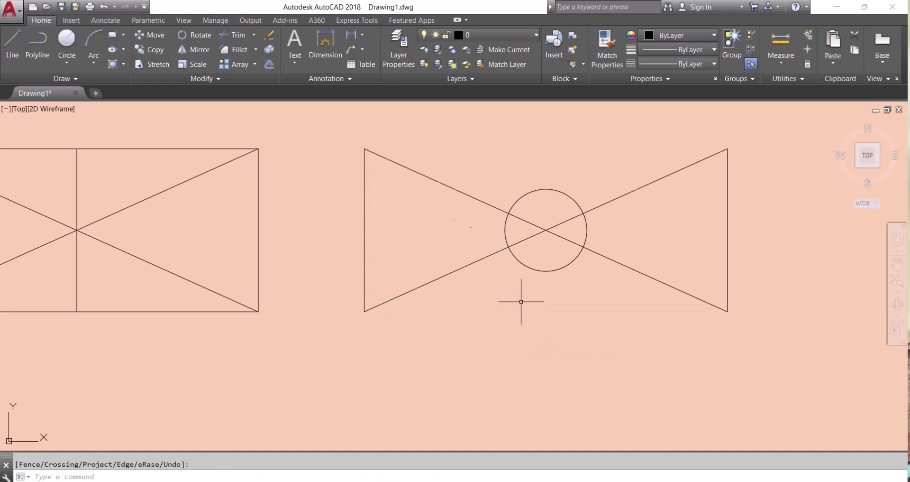
scroll(522, 301, down, 4)
mouse_move(517, 285)
middle_down()
mouse_move(535, 271)
mouse_move(523, 274)
middle_up()
scroll(504, 275, up, 4)
scroll(513, 274, down, 4)
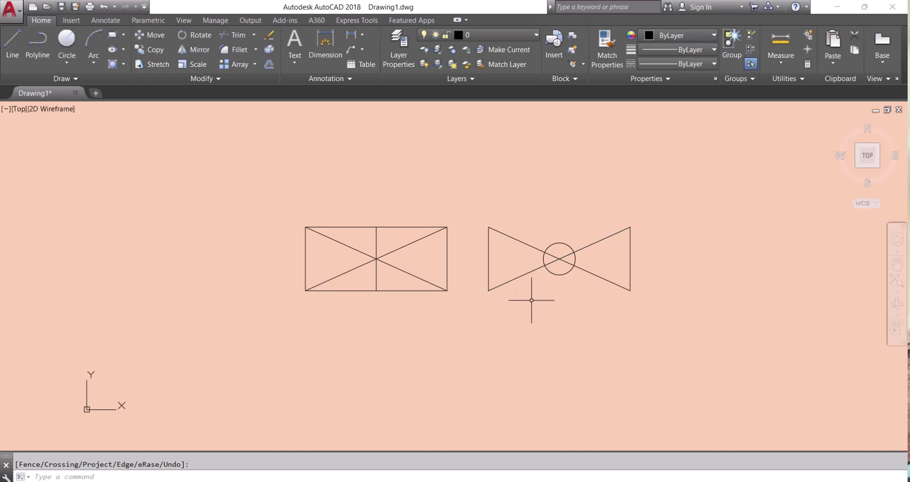
- Define the crossed rectangle as a block named block1, window-selecting its lines
text(B)
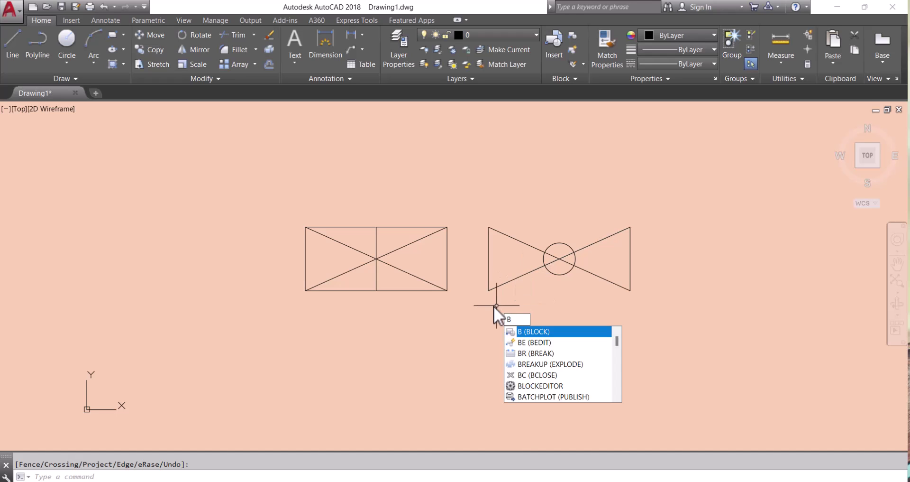
key(Return)
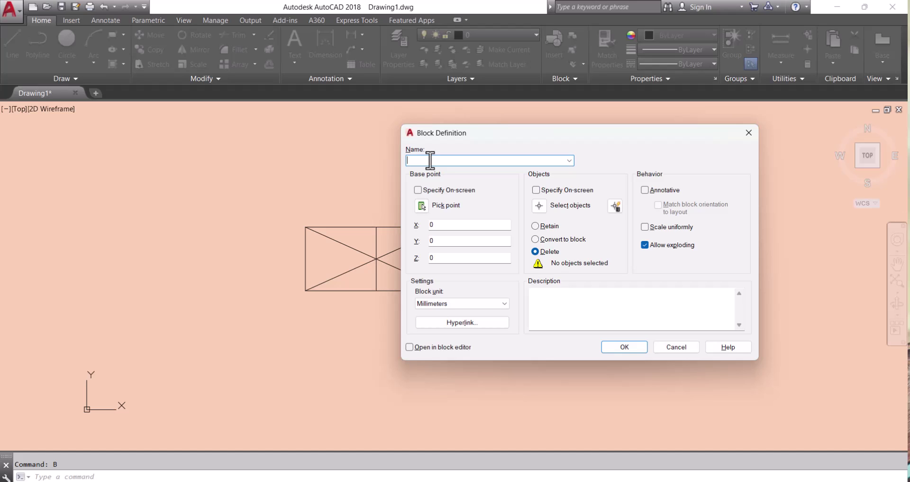
text(block1)
click(540, 206)
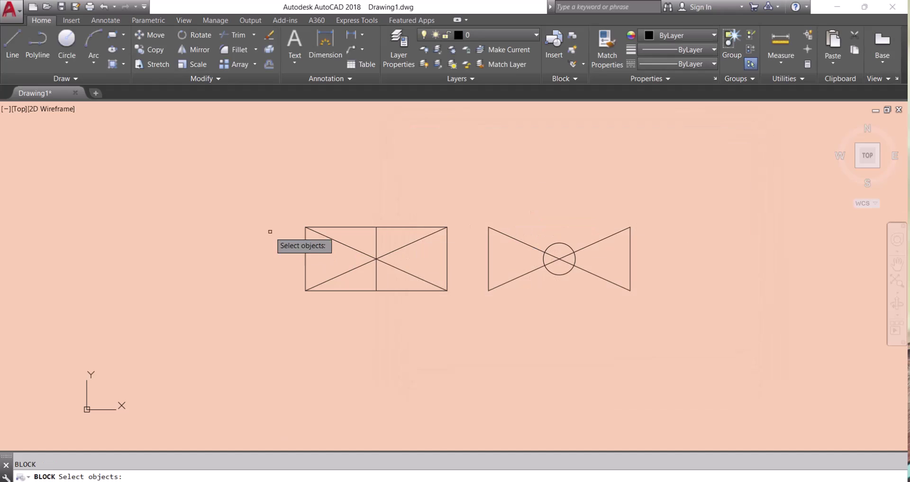
click(266, 206)
click(455, 306)
key(Return)
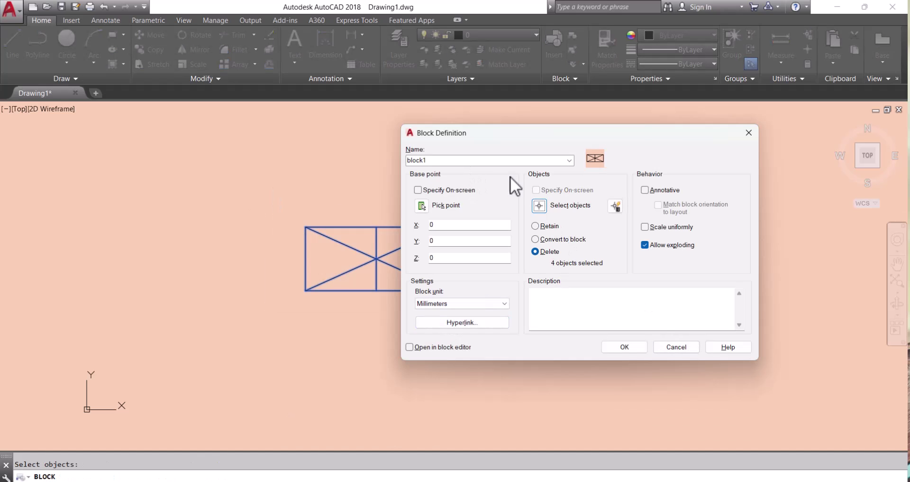
click(625, 347)
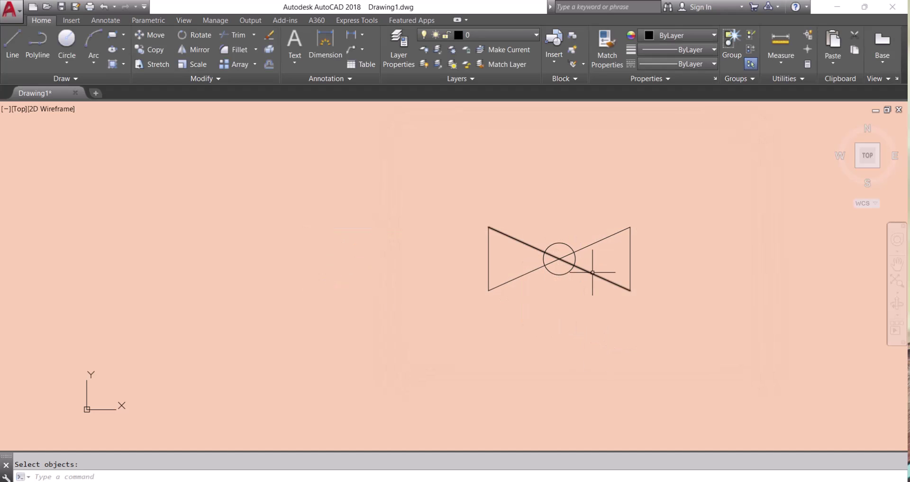
middle_drag(589, 273, 509, 297)
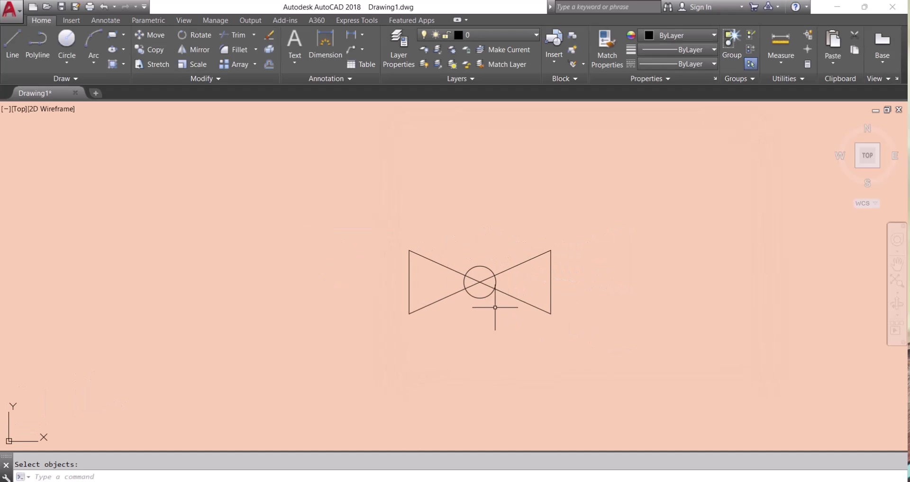
- Define the bow-tie valve's five objects as a block named valve
key(Escape)
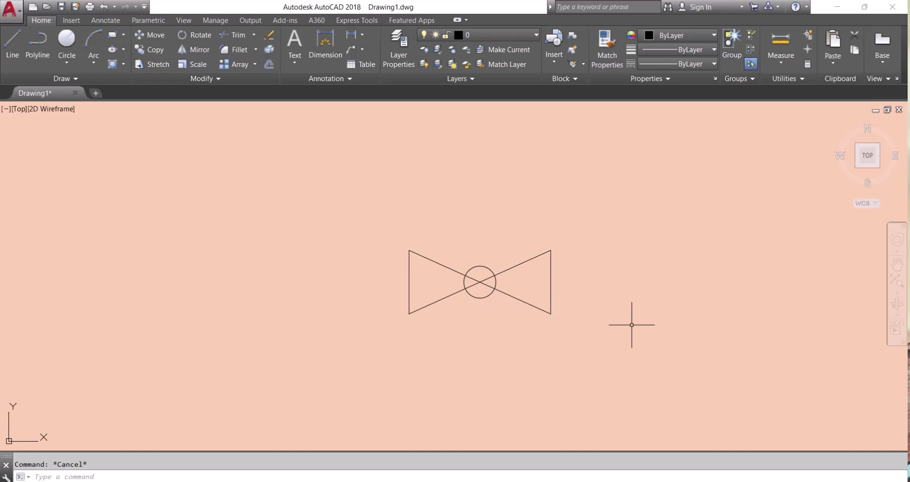
text(B)
key(Return)
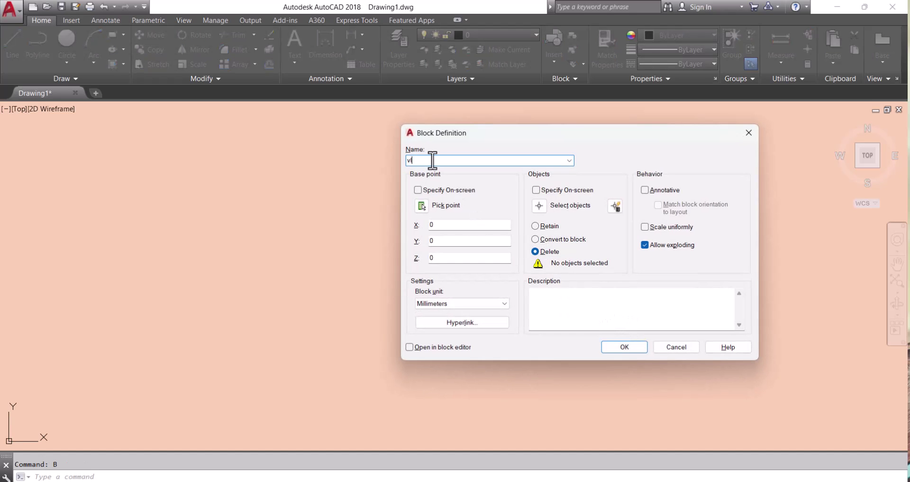
key(BackSpace)
key(BackSpace)
key(BackSpace)
text(valve)
click(540, 205)
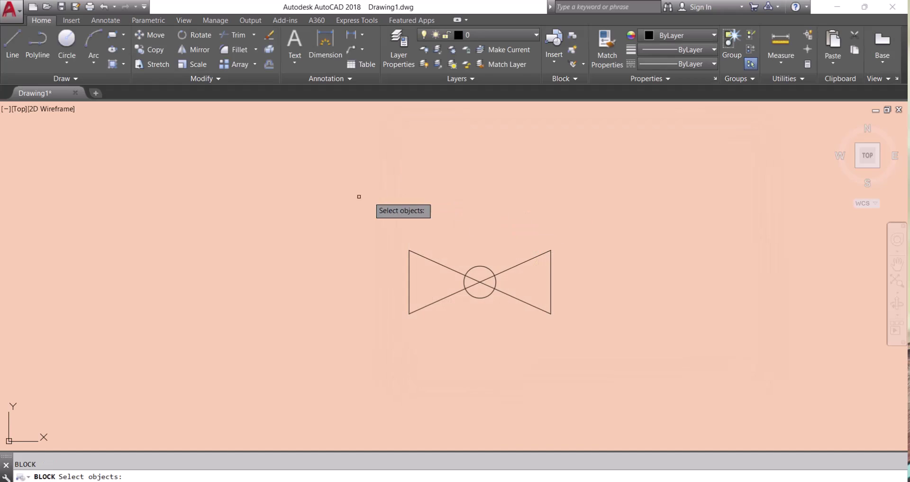
click(361, 215)
click(666, 376)
key(Return)
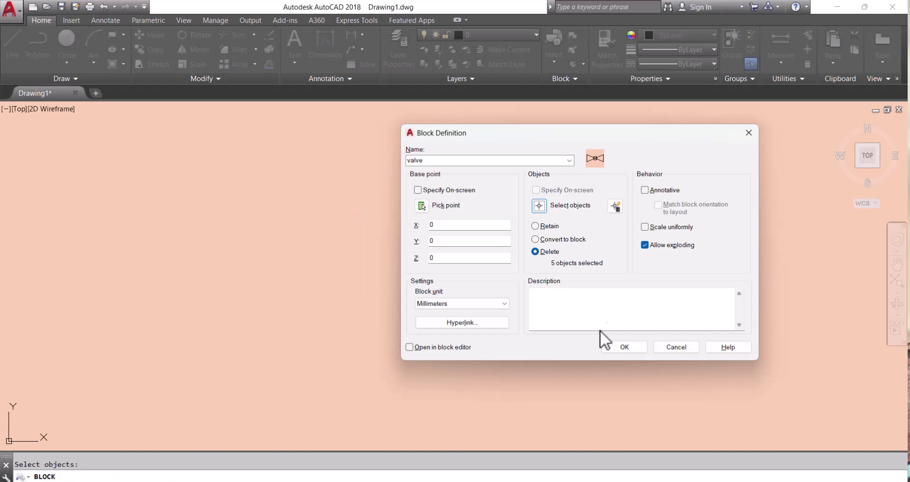
click(624, 346)
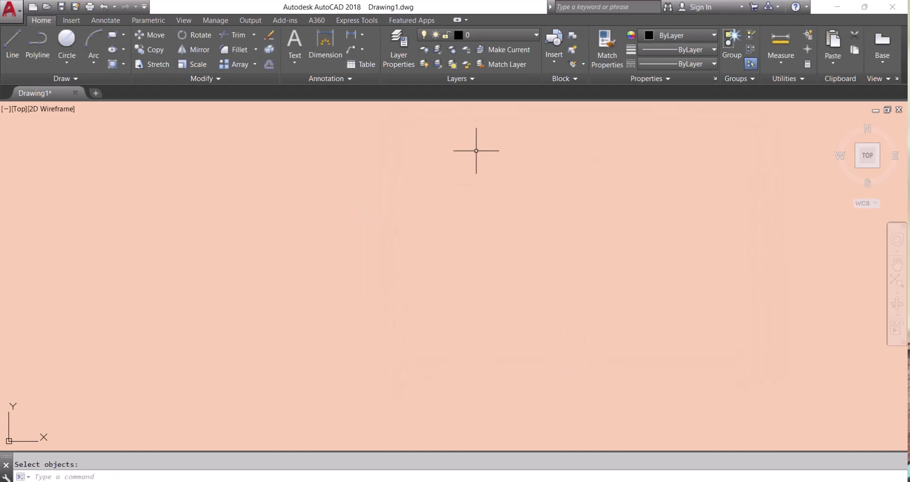
- Insert block1 at the lower left and the valve block up to its right
click(556, 43)
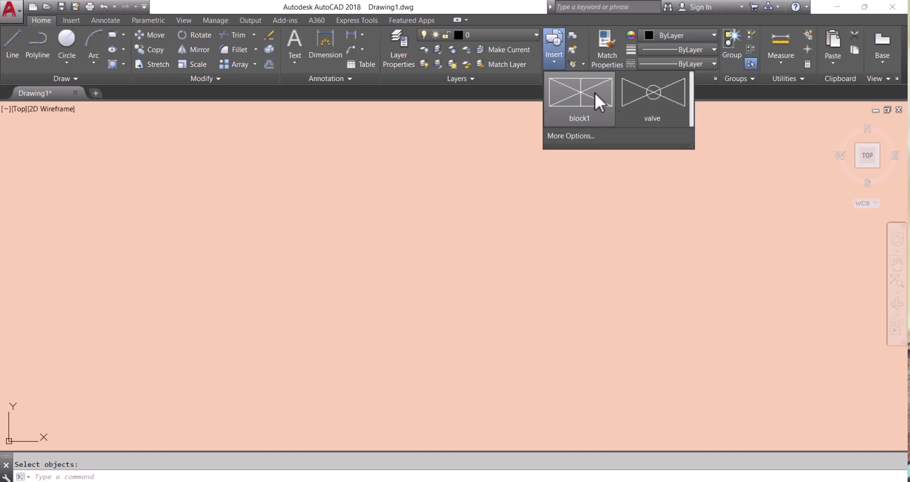
click(608, 101)
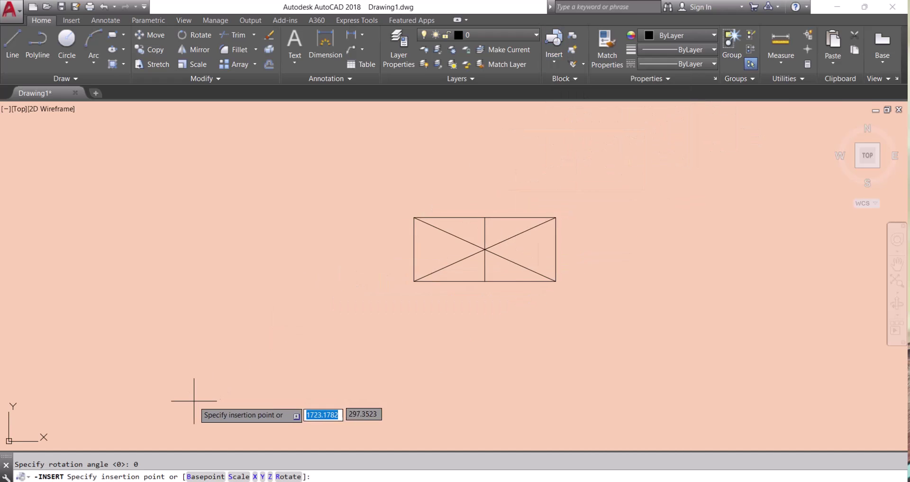
click(133, 389)
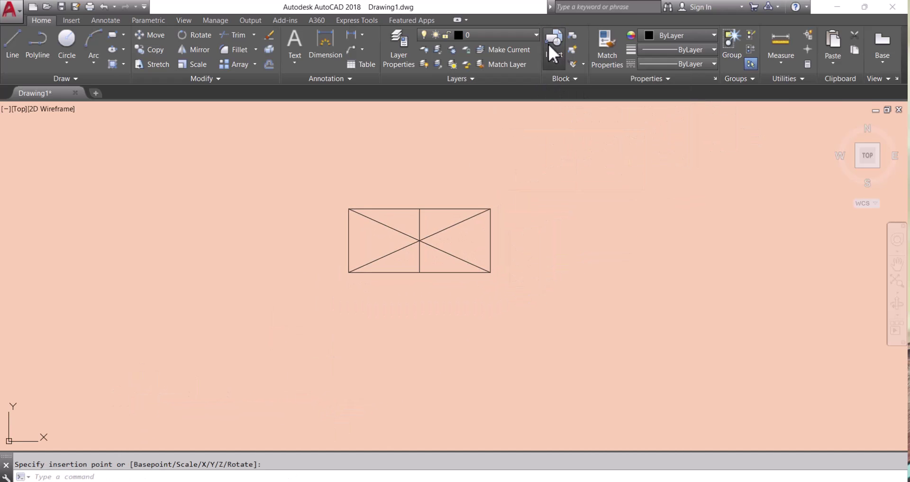
click(550, 43)
click(638, 112)
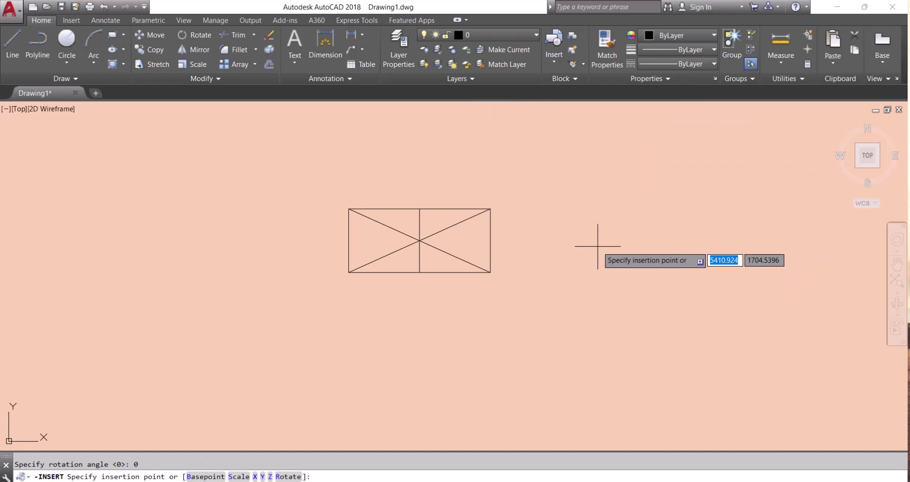
scroll(582, 269, down, 2)
click(582, 269)
scroll(612, 252, down, 3)
- Start moving the valve, cancel, and pan to bring both symbols into view
scroll(616, 256, up, 2)
text(m)
key(Return)
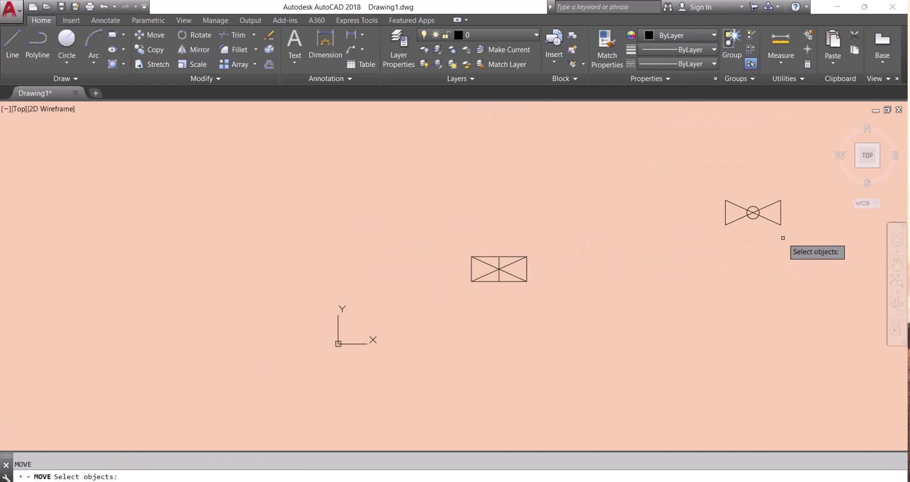
click(785, 186)
click(745, 243)
key(Return)
click(743, 247)
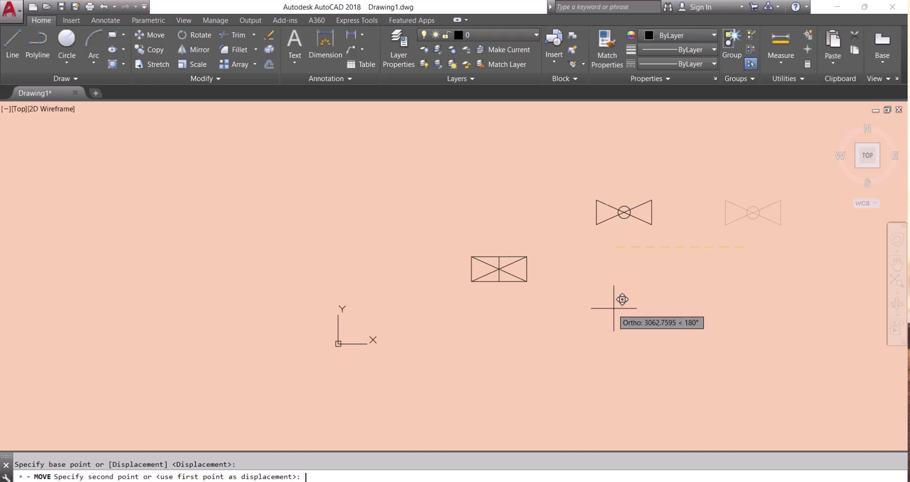
key(Escape)
scroll(586, 329, up, 4)
scroll(582, 335, down, 2)
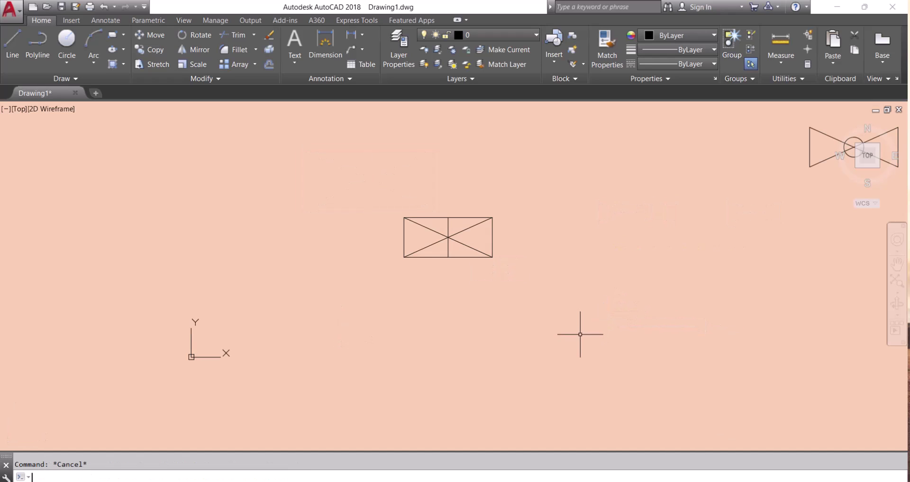
key(super+p)
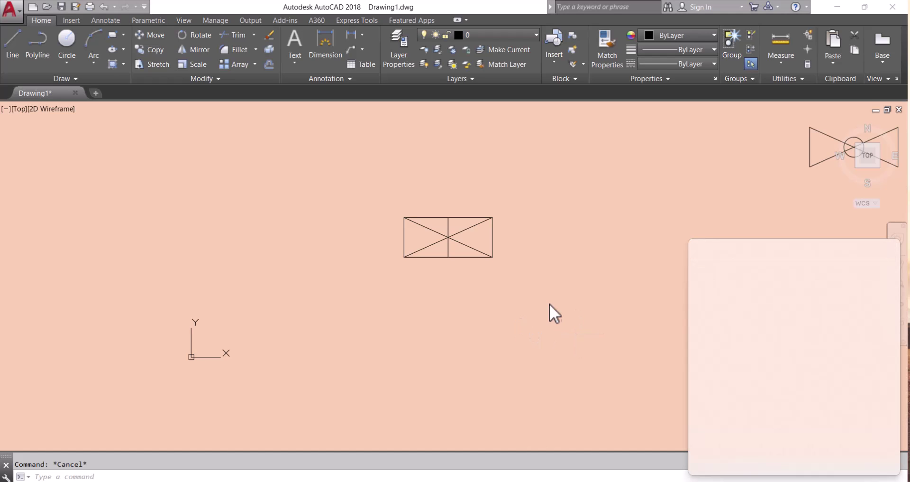
middle_drag(816, 201, 656, 264)
- Move the valve, with Ortho off, to sit level beside the crossed rectangle
text(m)
key(Return)
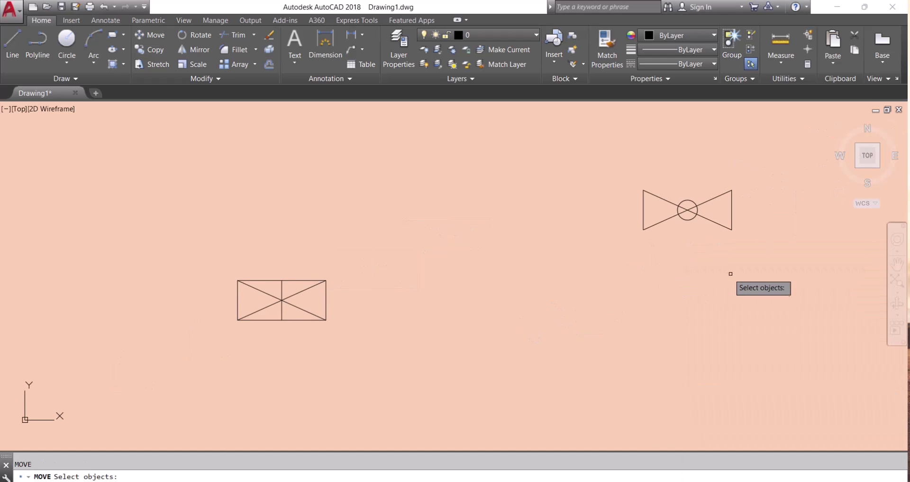
click(732, 273)
click(685, 225)
key(Return)
click(688, 209)
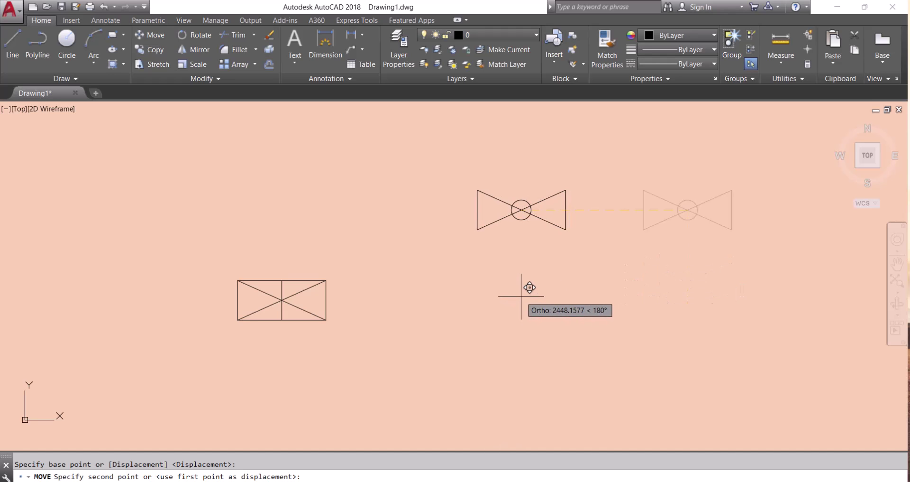
key(F8)
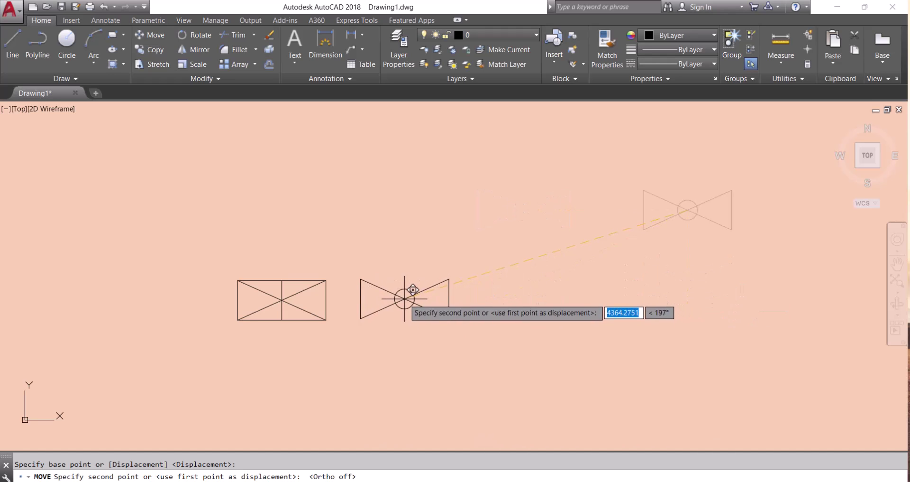
click(404, 298)
- Recentre the view on both symbols and cancel the leftover command
middle_drag(380, 335, 459, 270)
scroll(465, 329, up, 3)
scroll(484, 312, down, 1)
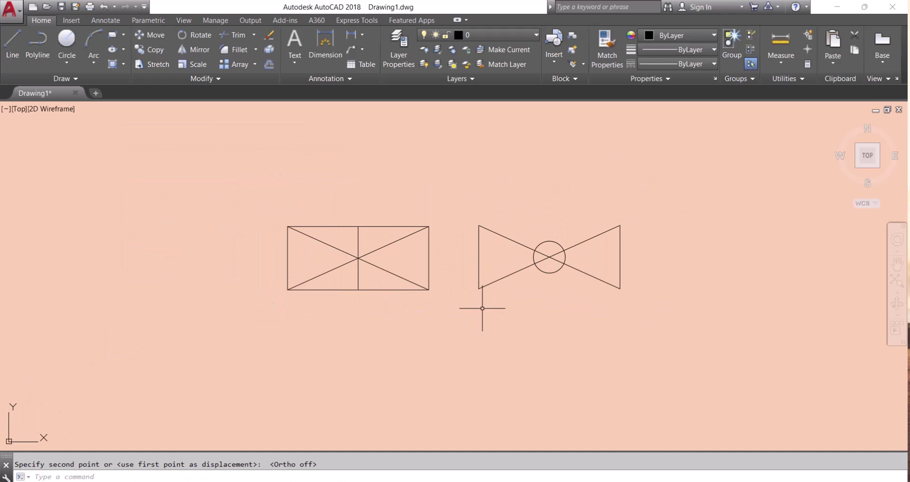
scroll(492, 254, up, 2)
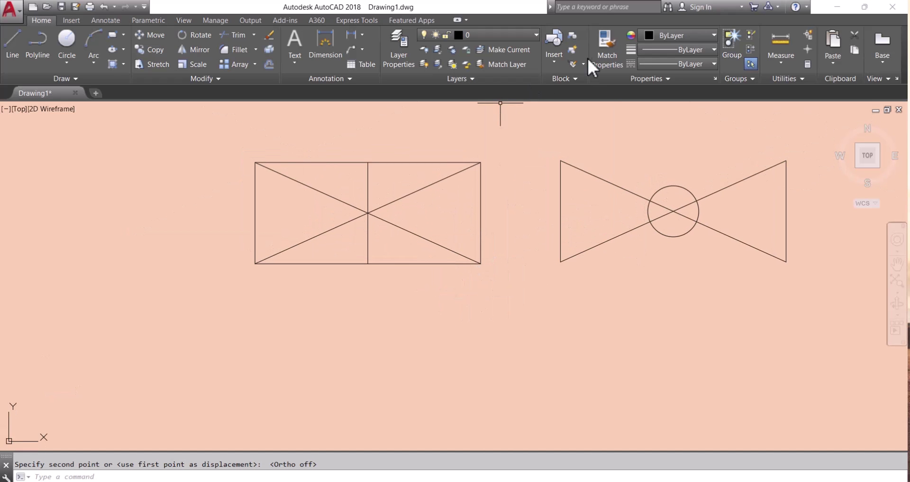
click(554, 61)
key(Escape)
key(Escape)
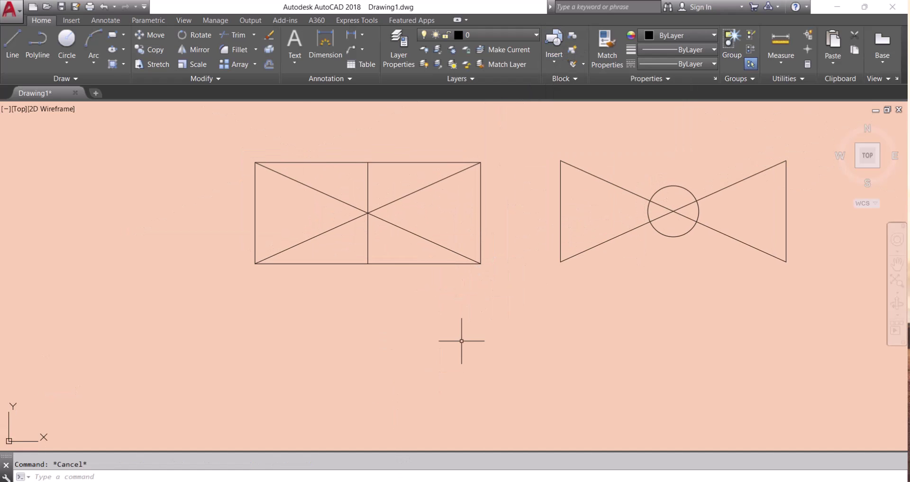
- Rename the block block1 to rect1 with -RENAME
click(83, 473)
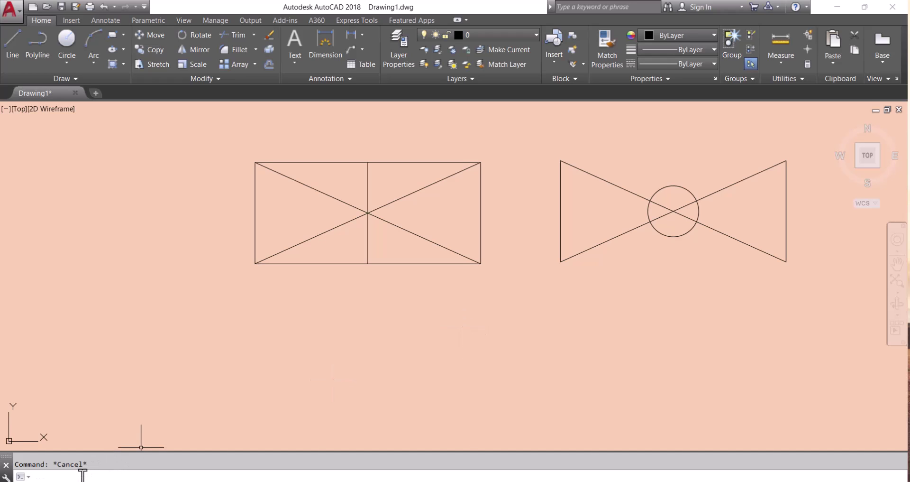
text(-Re)
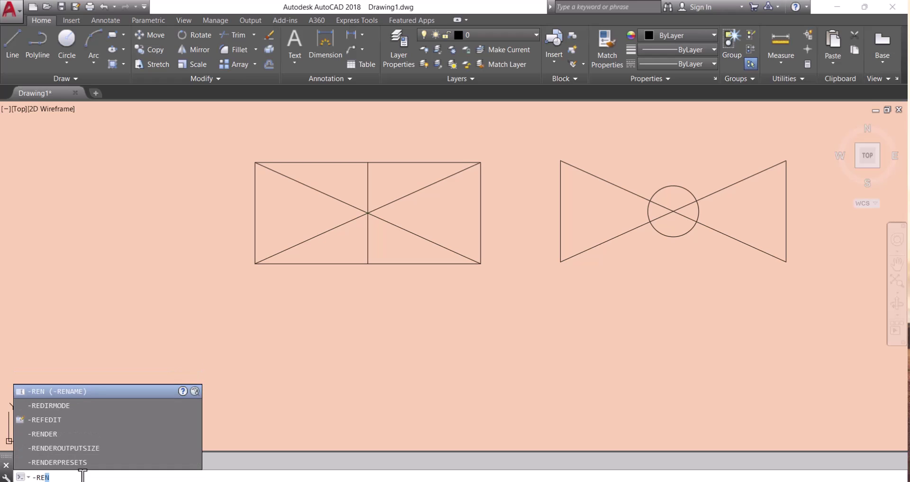
key(Return)
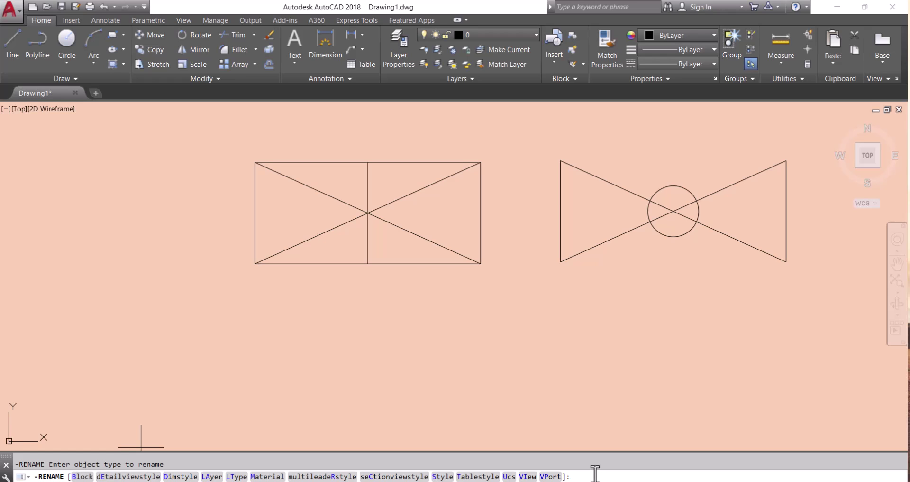
key(Return)
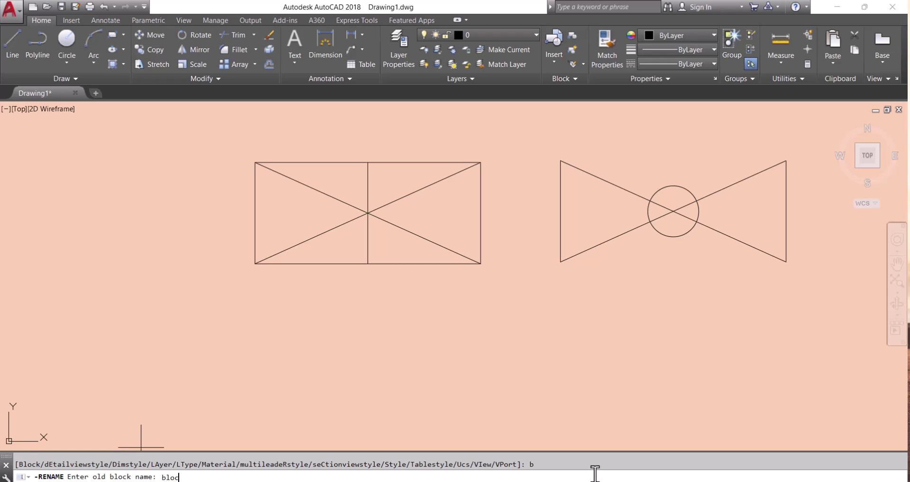
key(Return)
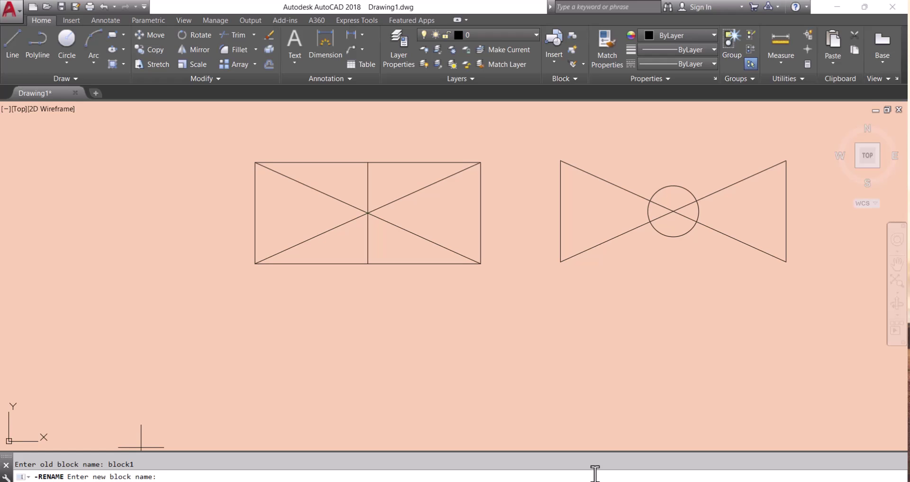
text(rect1)
key(Return)
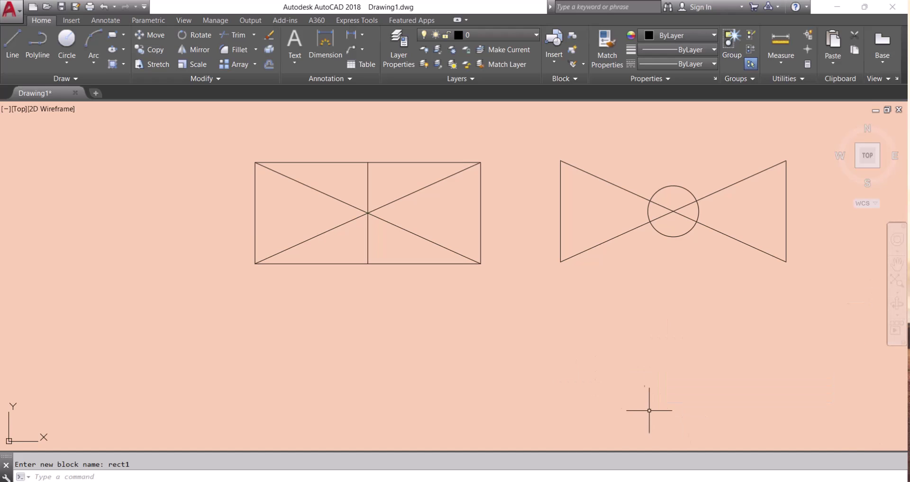
click(557, 41)
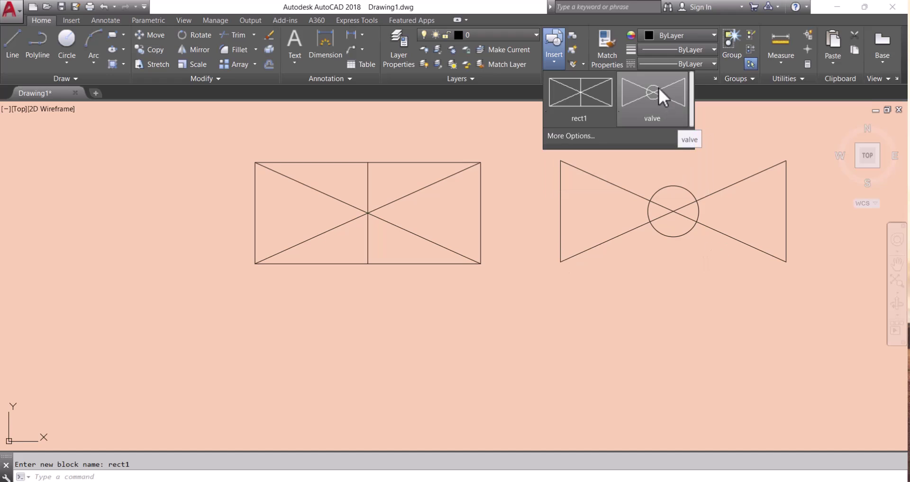
click(169, 476)
key(Escape)
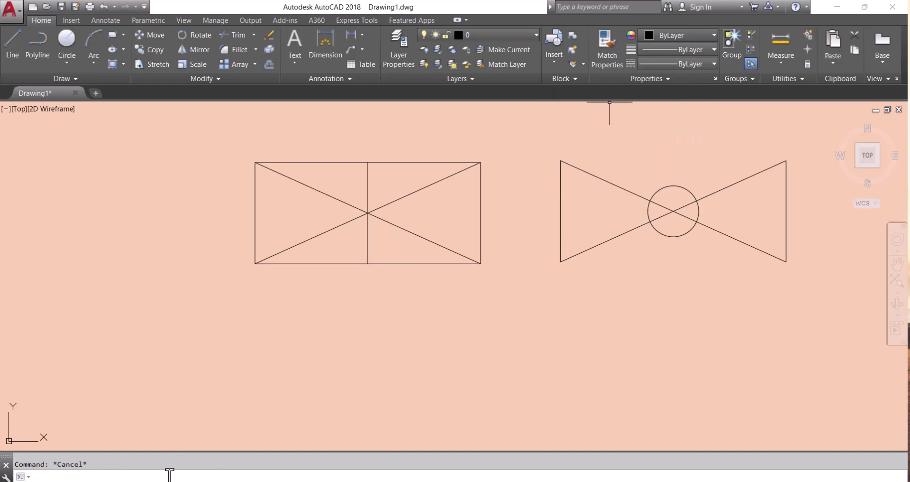
text(-REN)
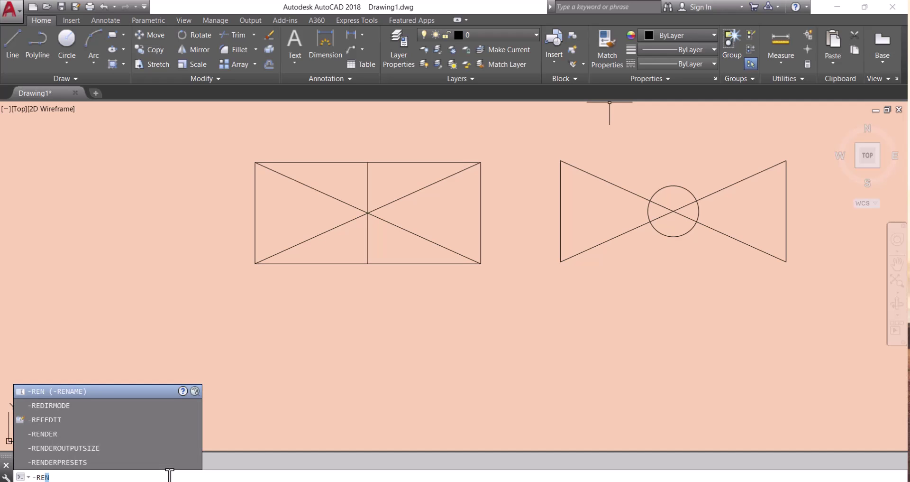
- Rename the block valve to 'global valve' with -RENAME
key(Return)
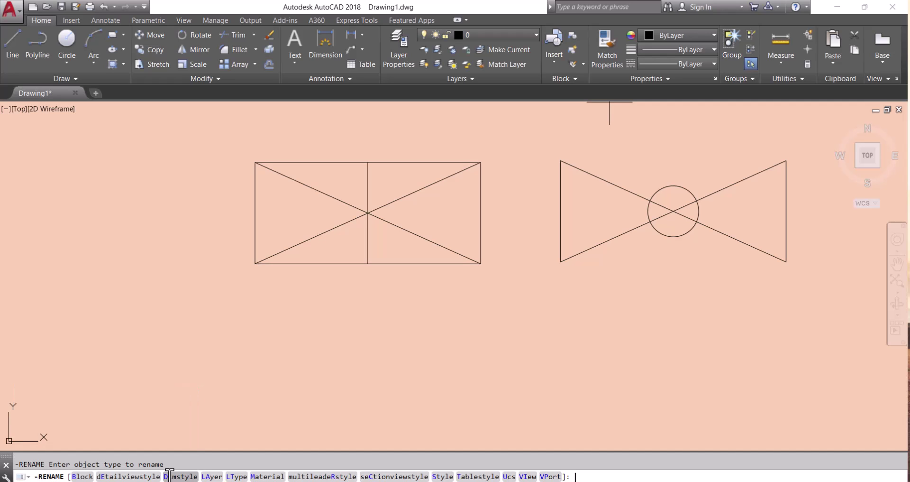
text(b)
key(Return)
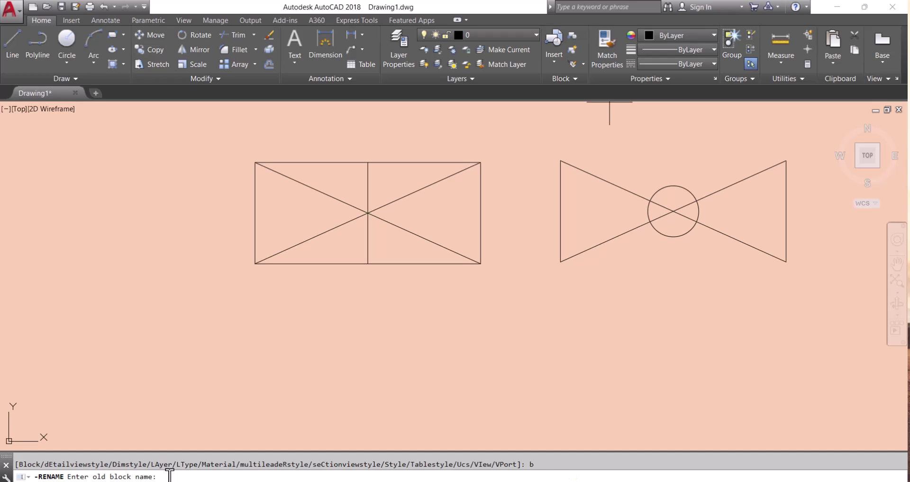
text(valve)
key(Return)
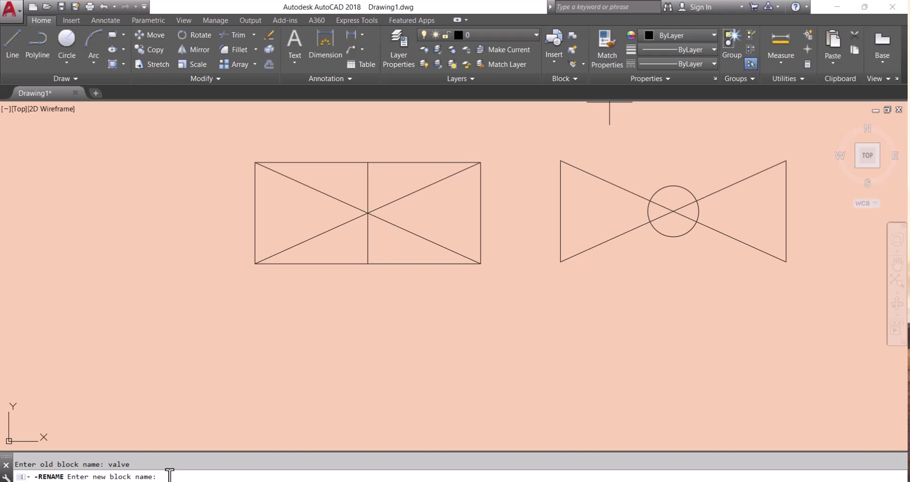
text(global valve)
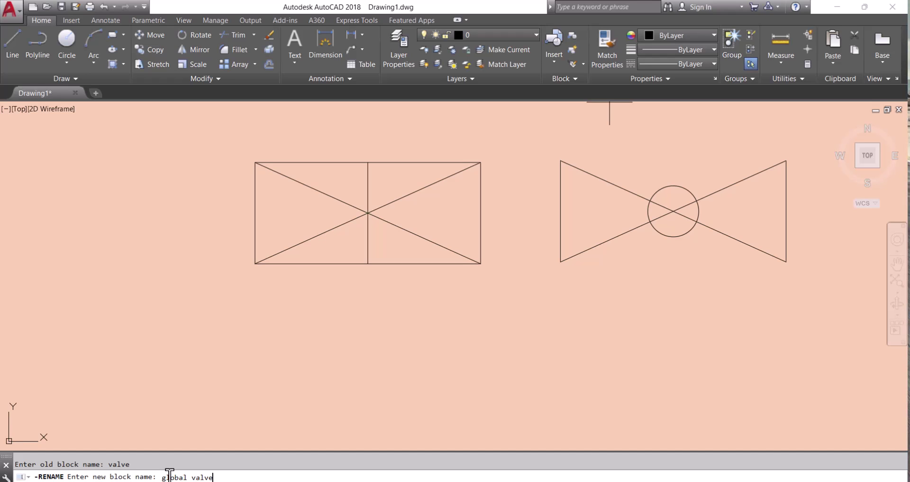
key(Return)
key(Return)
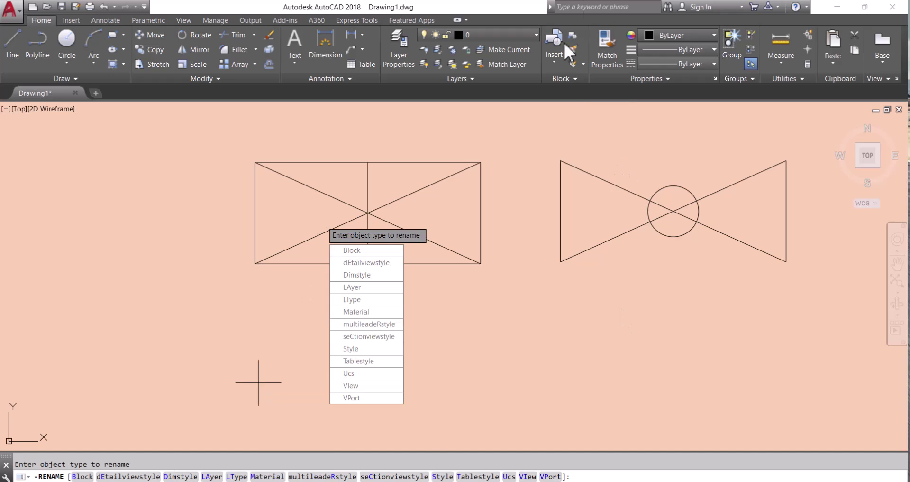
click(557, 56)
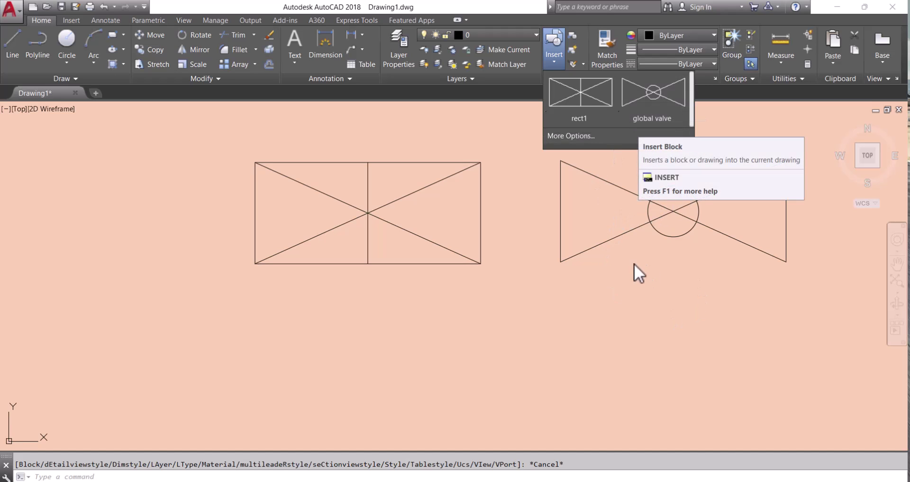
click(608, 352)
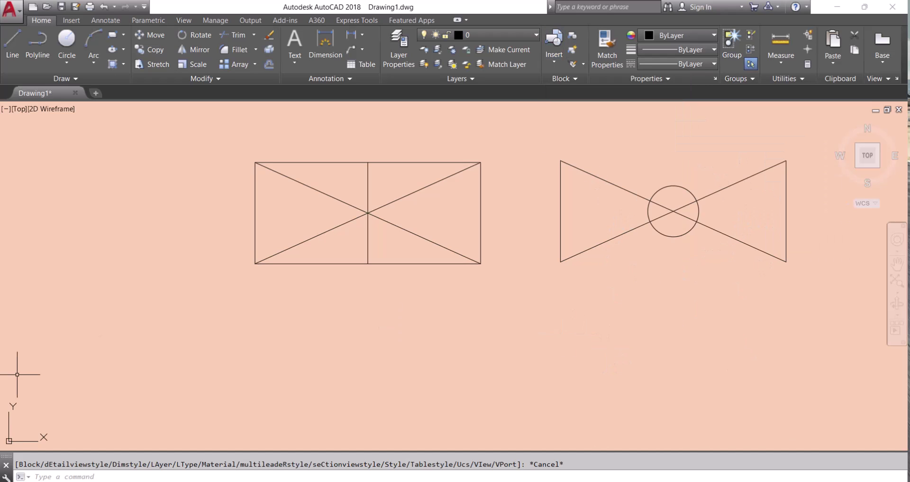
scroll(426, 217, up, 4)
scroll(427, 217, down, 2)
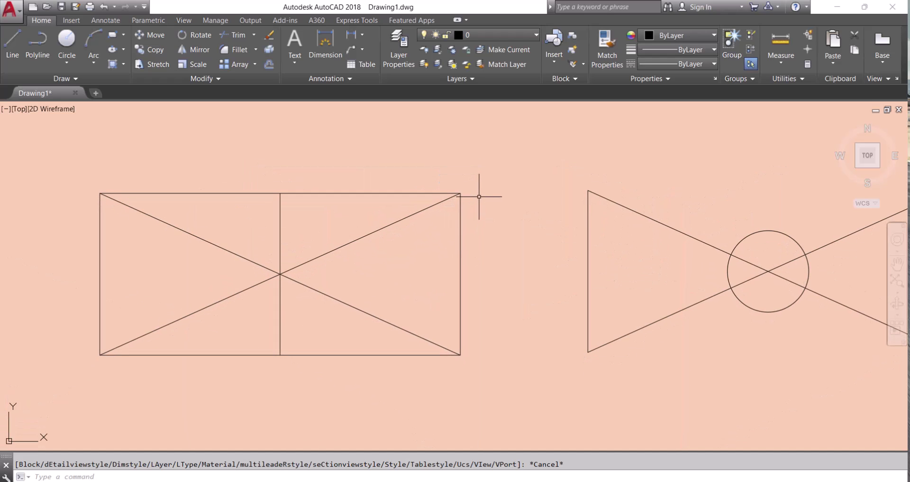
mouse_move(460, 194)
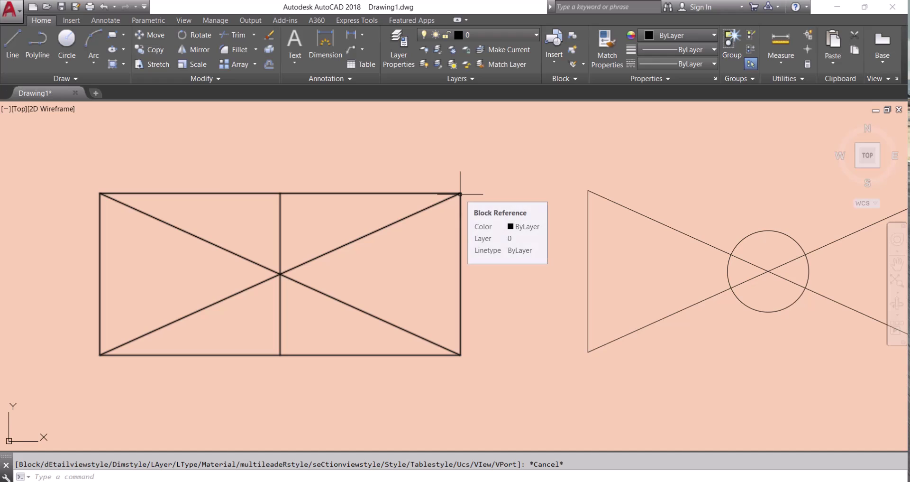